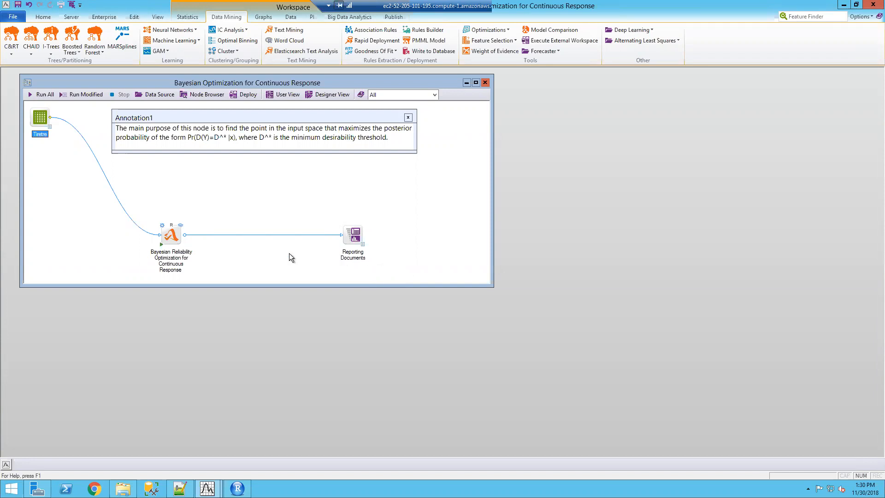
# Open the Tiretre data spreadsheet, place it beside the workflow and enlarge its window to show all 20 rows
pyautogui.doubleClick(40, 118)
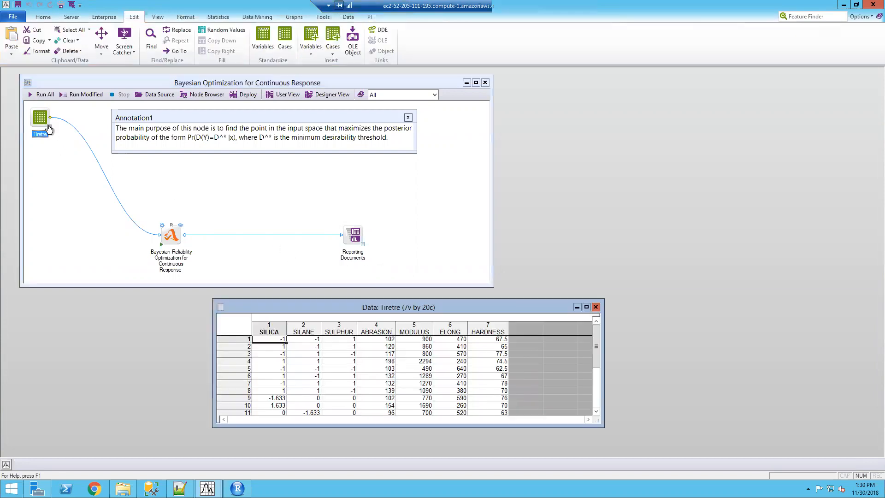
pyautogui.moveTo(388, 309); pyautogui.dragTo(591, 175)
pyautogui.moveTo(593, 145); pyautogui.dragTo(599, 129)
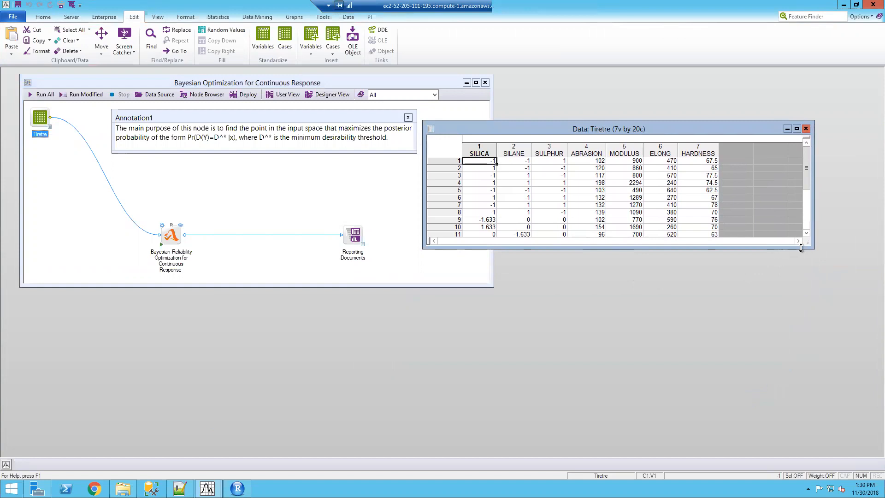
pyautogui.moveTo(808, 248); pyautogui.dragTo(799, 315)
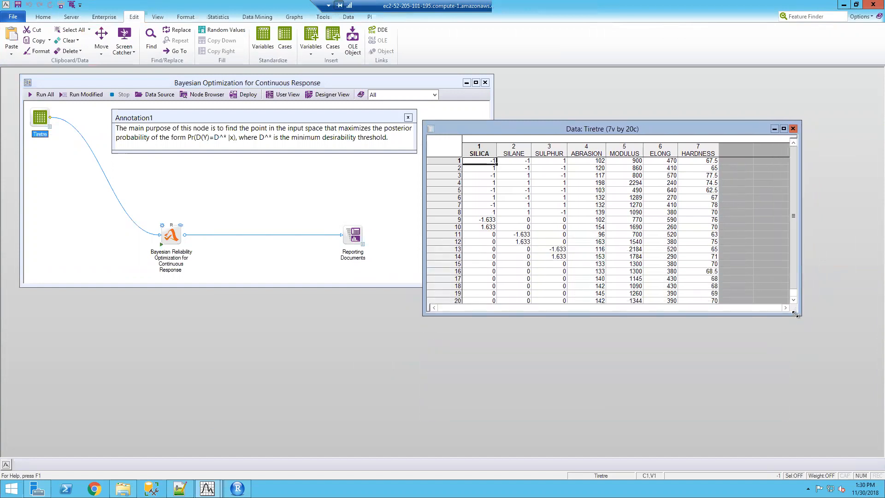
# Highlight the response columns ABRASION through HARDNESS, followed by the factor columns SILICA through SULPHUR
pyautogui.moveTo(628, 146); pyautogui.dragTo(681, 146)
pyautogui.moveTo(586, 147); pyautogui.dragTo(684, 158)
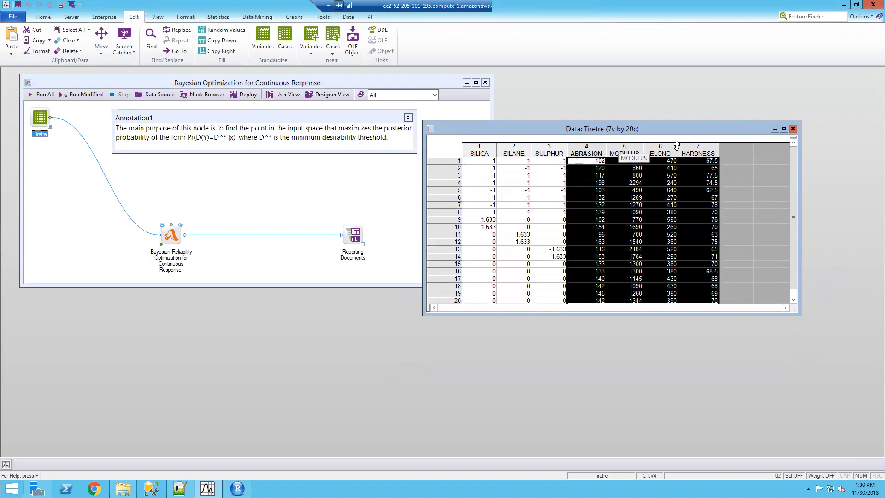
pyautogui.moveTo(487, 155); pyautogui.dragTo(532, 155)
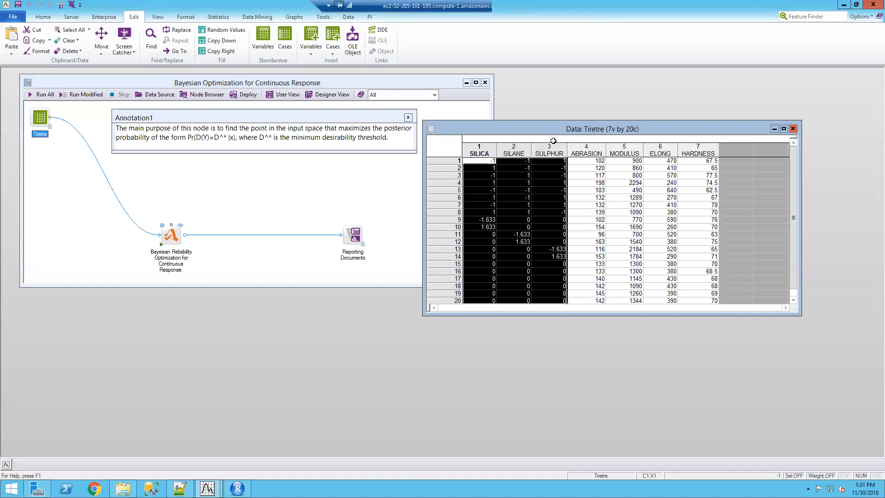
# Highlight each response column individually from ABRASION to HARDNESS, and each factor column from SILICA to SULPHUR
pyautogui.click(594, 149)
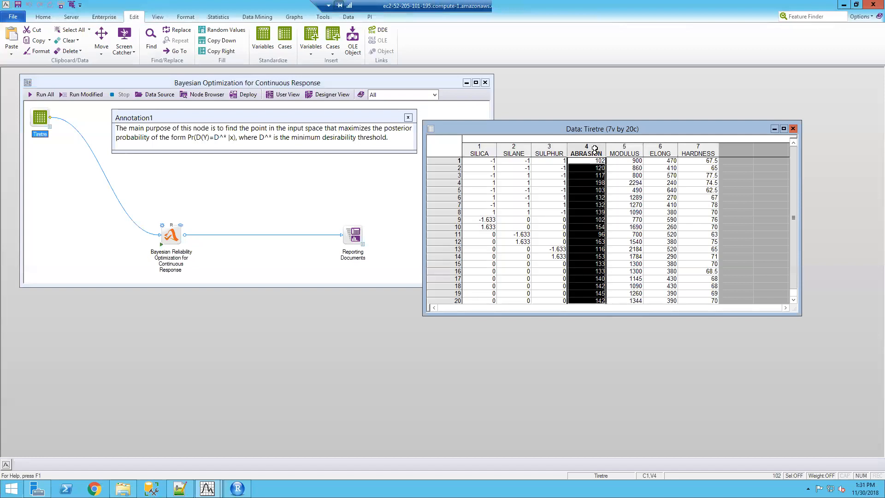
pyautogui.click(635, 151)
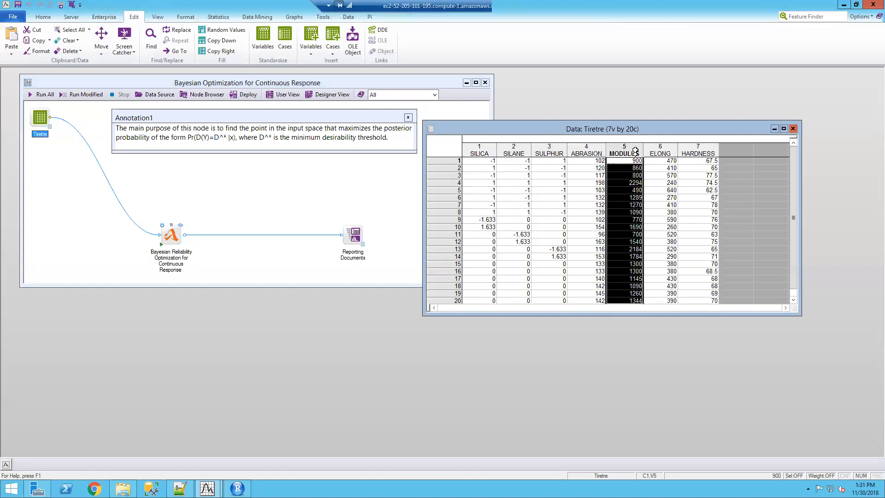
pyautogui.click(666, 146)
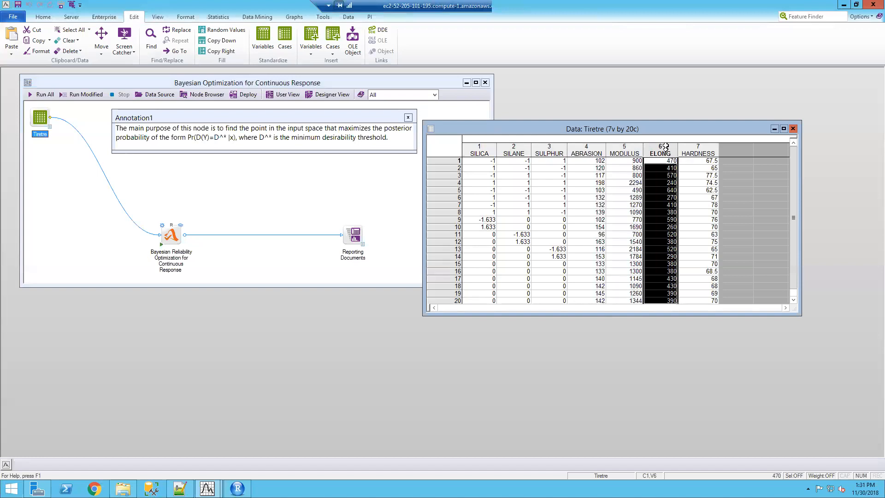
pyautogui.click(694, 144)
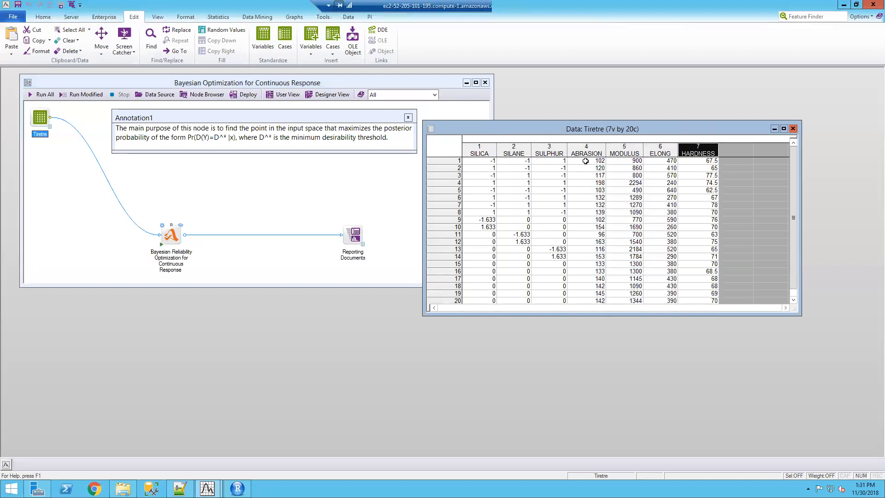
pyautogui.click(485, 148)
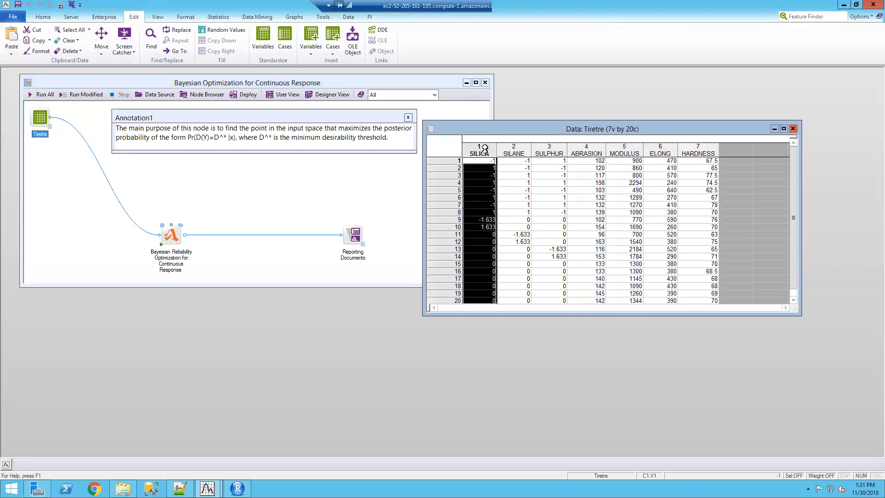
pyautogui.click(513, 150)
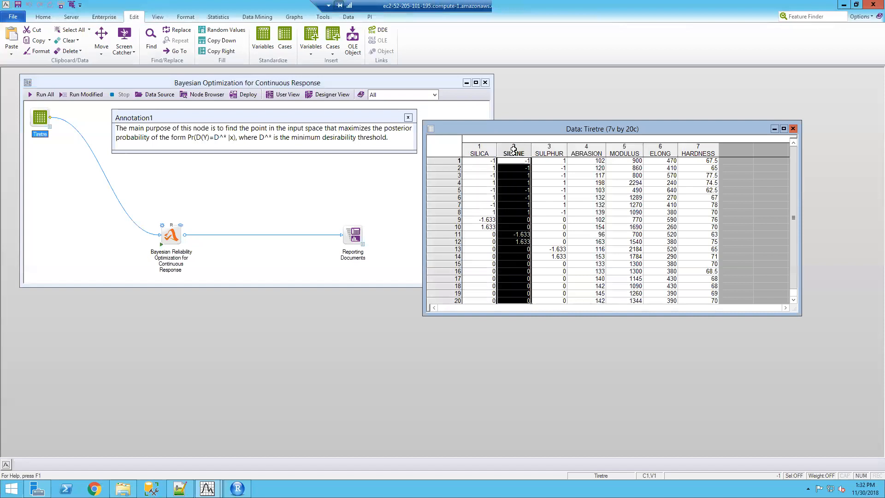
pyautogui.click(550, 148)
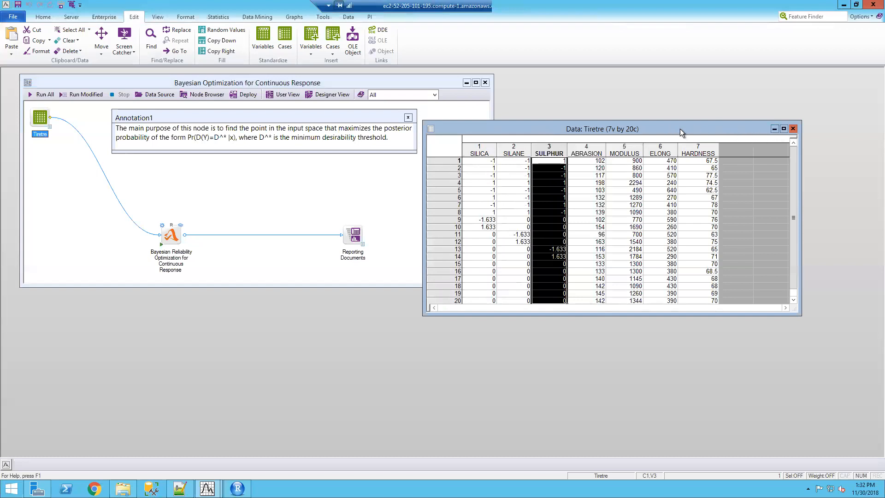
# Move the data spreadsheet aside and review the dependent and predictor variable selection of the Tiretre data source in the workflow
pyautogui.moveTo(680, 130); pyautogui.dragTo(714, 132)
pyautogui.click(427, 85)
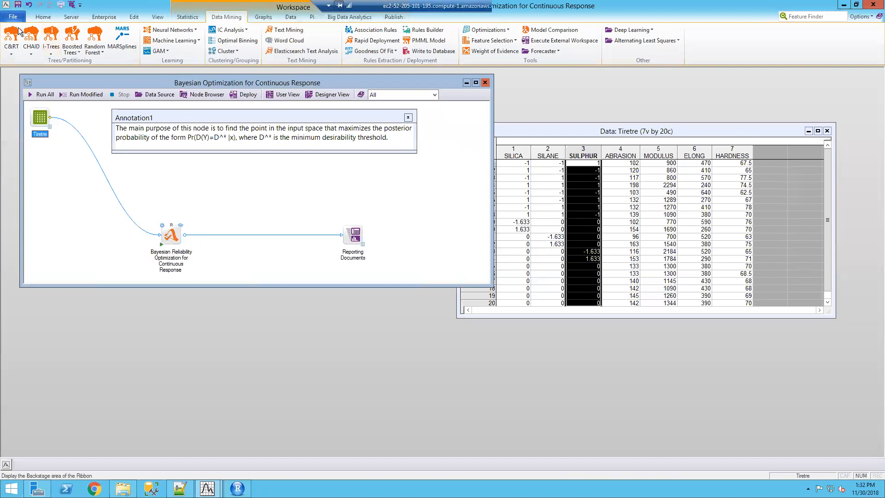
pyautogui.doubleClick(173, 235)
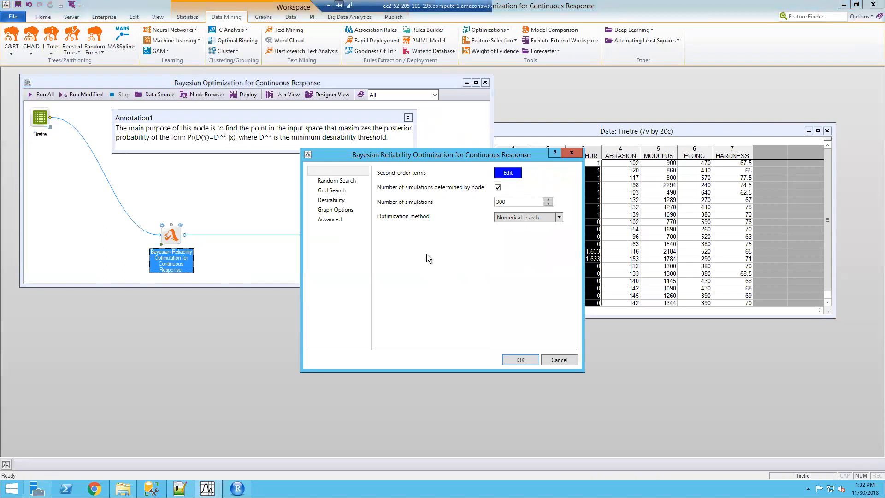
pyautogui.click(552, 355)
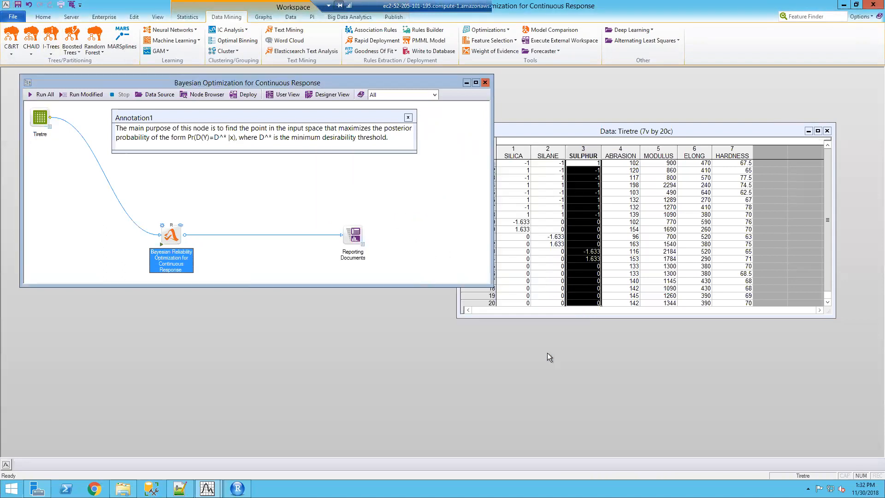
pyautogui.doubleClick(45, 119)
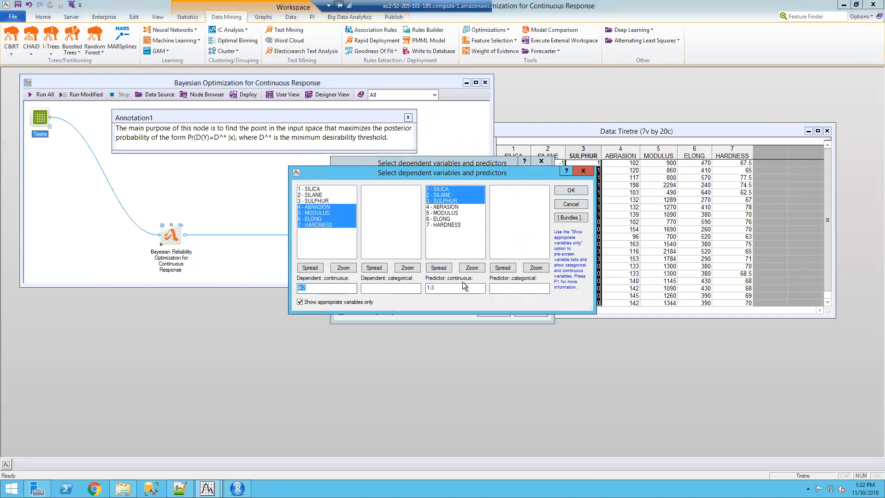
pyautogui.click(570, 204)
pyautogui.click(490, 310)
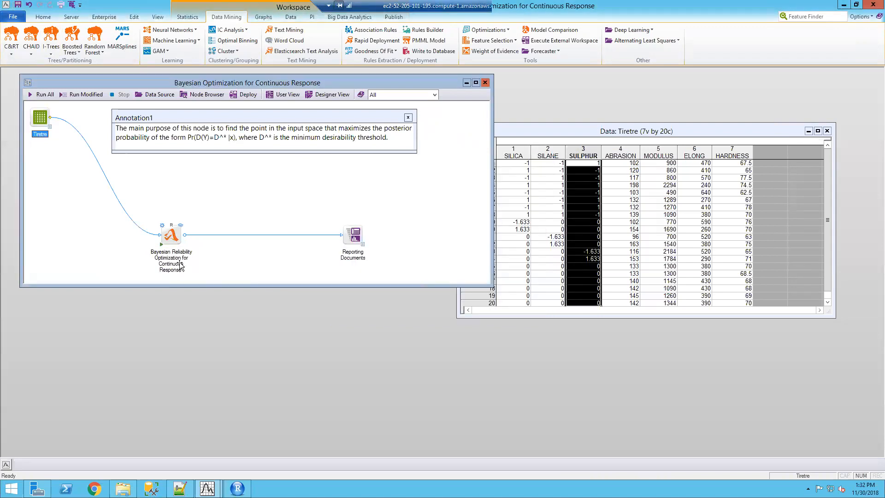
pyautogui.doubleClick(169, 238)
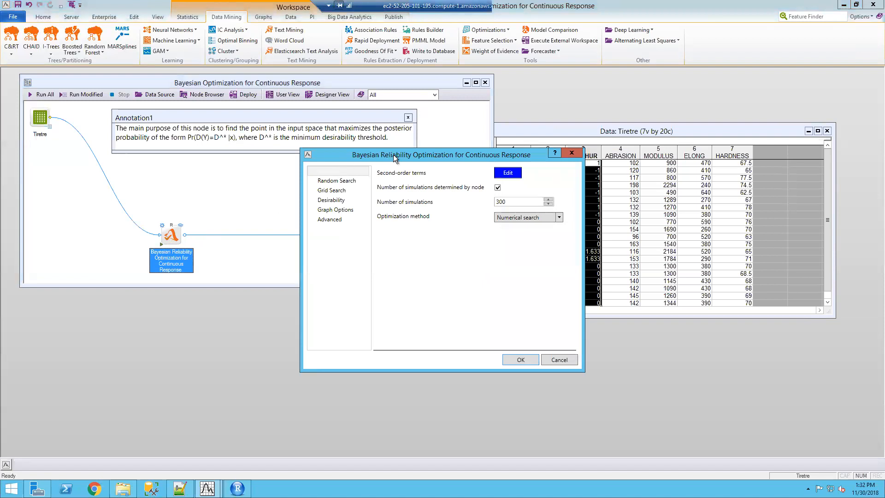
pyautogui.moveTo(393, 153); pyautogui.dragTo(311, 145)
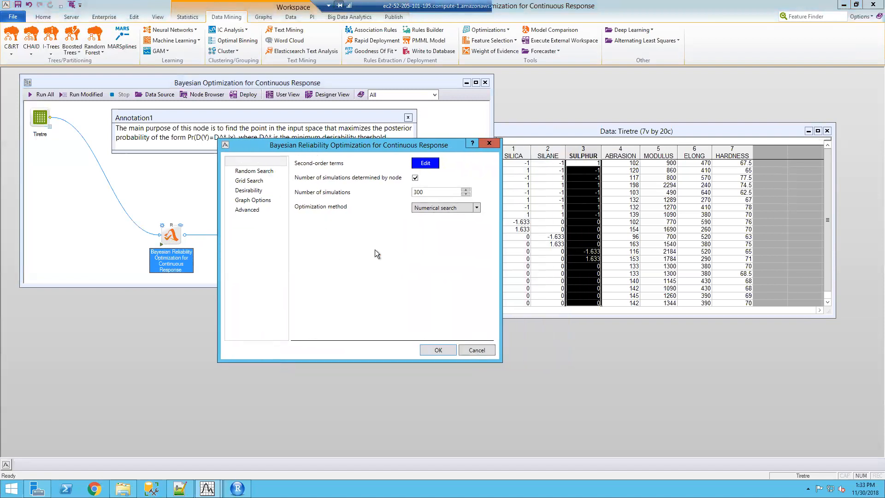
pyautogui.click(476, 349)
# Open the R code of the Bayesian Reliability Optimization node, highlight its package declarations on lines 1 to 5, and minimize the editor
pyautogui.rightClick(166, 238)
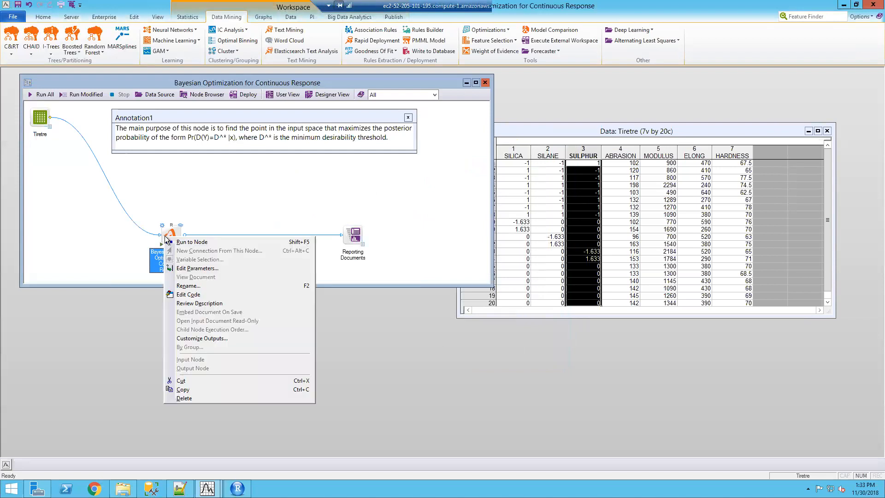
pyautogui.click(206, 295)
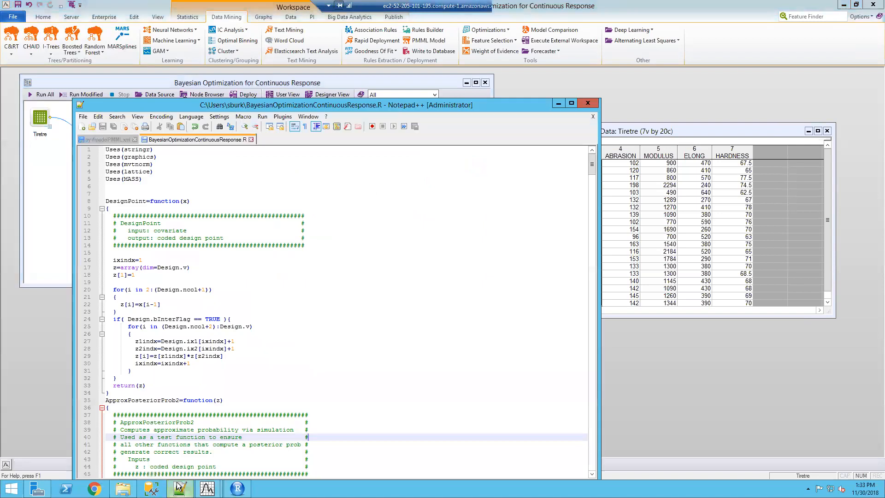
pyautogui.moveTo(350, 106); pyautogui.dragTo(352, 86)
pyautogui.moveTo(158, 160); pyautogui.dragTo(107, 129)
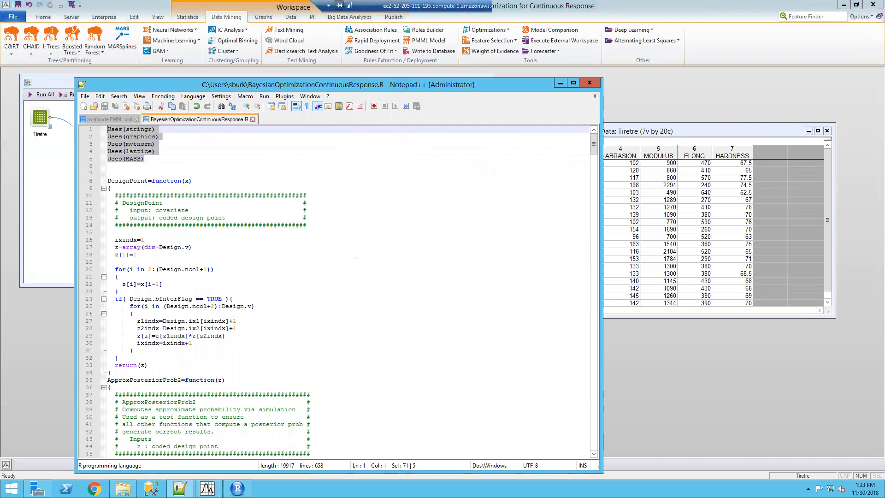
pyautogui.click(560, 84)
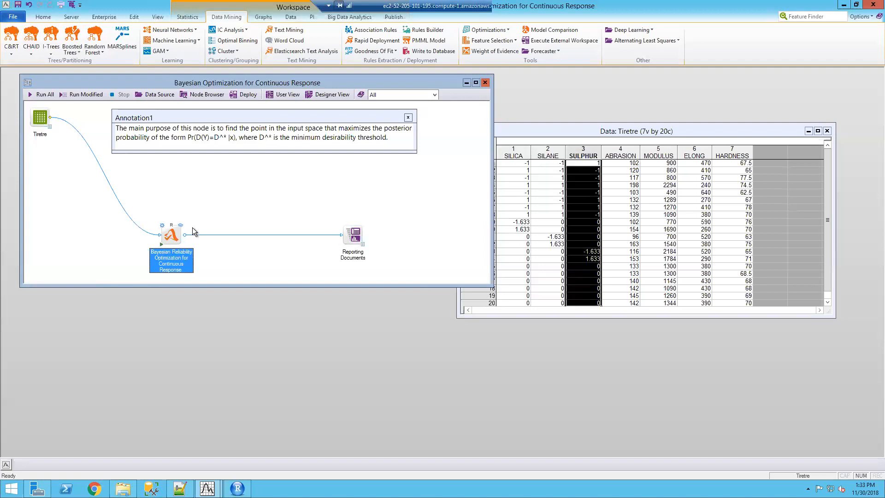
# Open the optimization node's parameters and review the Random Search and Grid Search settings
pyautogui.doubleClick(169, 235)
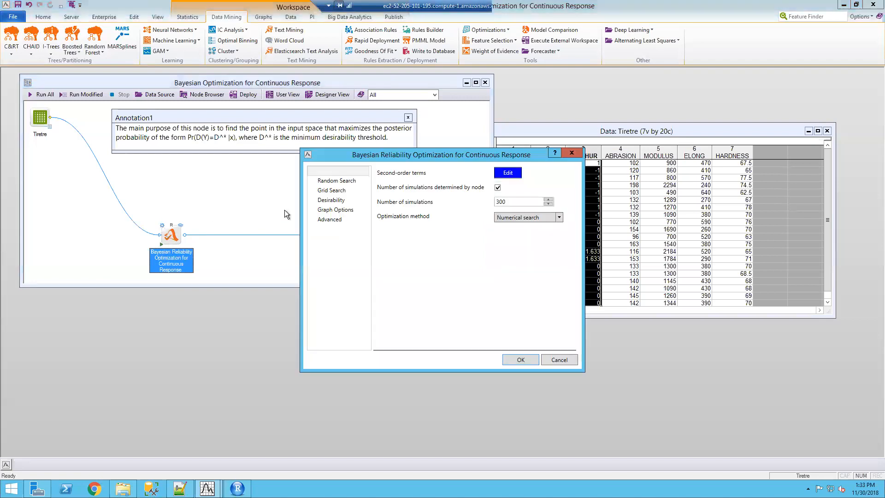
pyautogui.click(341, 181)
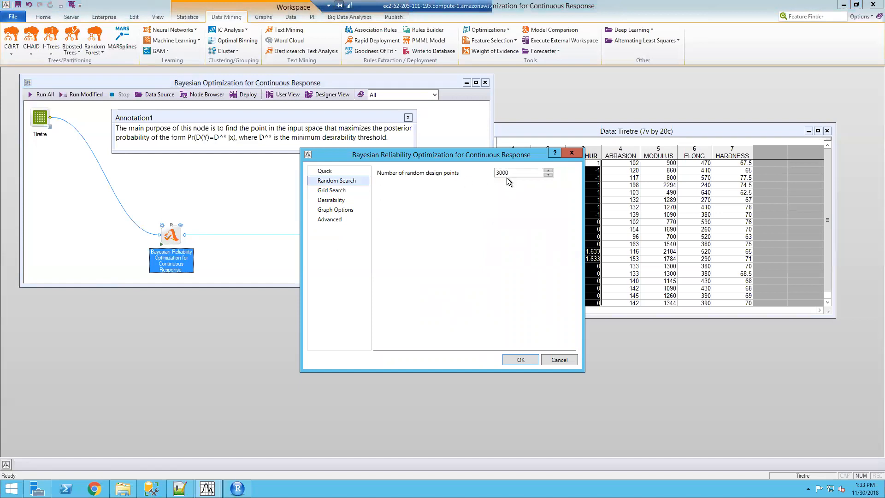
pyautogui.moveTo(532, 174)
pyautogui.moveTo(385, 154); pyautogui.dragTo(357, 159)
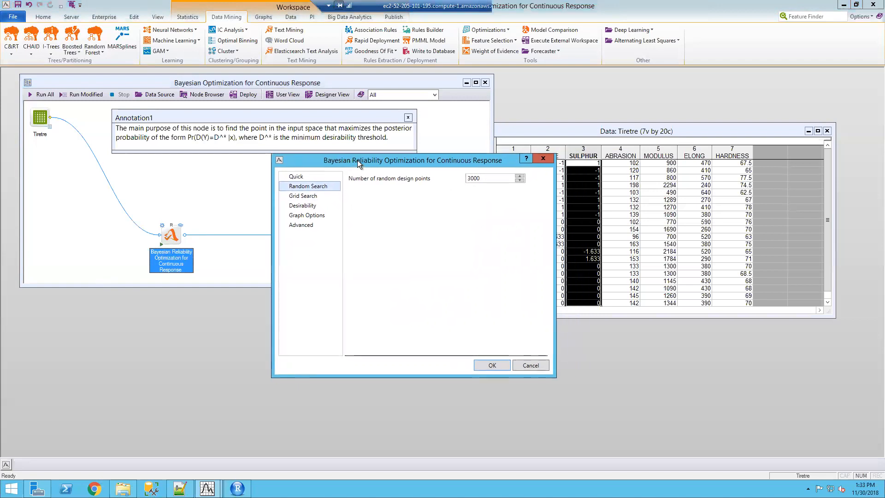
pyautogui.click(303, 195)
pyautogui.click(486, 177)
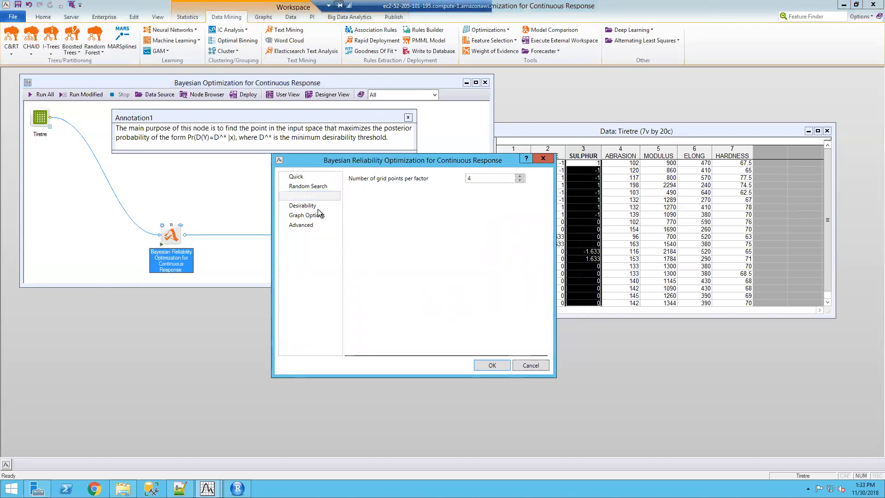
# Review the available optimization methods in the node's Quick settings and choose Numerical search
pyautogui.click(299, 178)
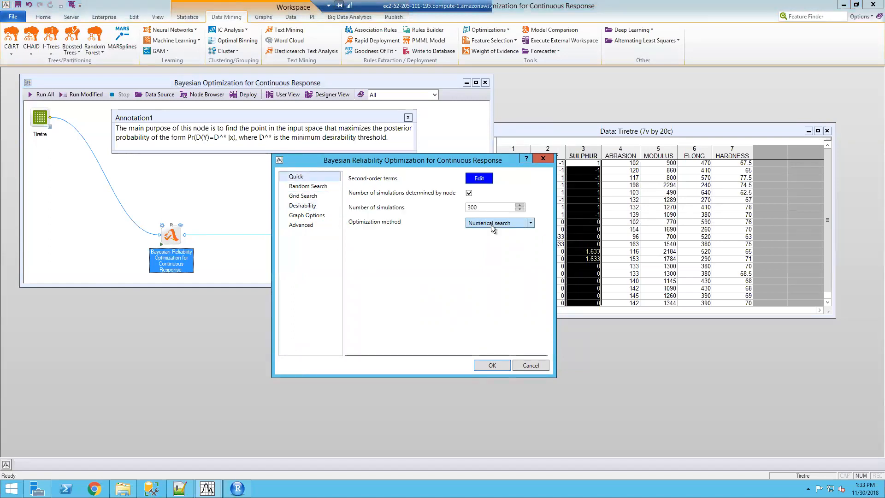
pyautogui.click(531, 223)
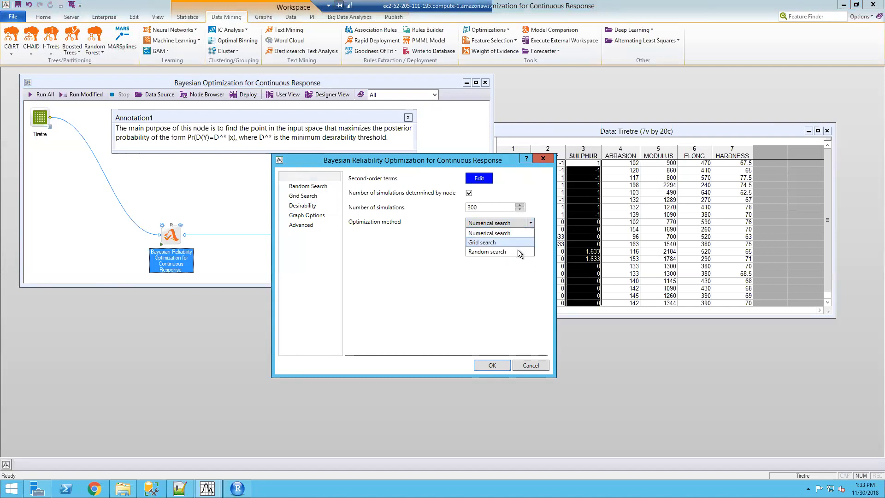
pyautogui.click(441, 247)
pyautogui.click(501, 222)
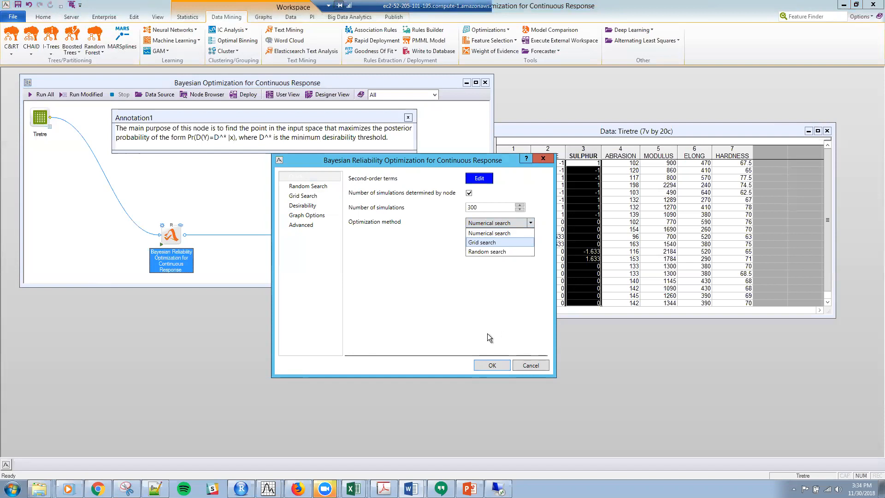
pyautogui.click(492, 233)
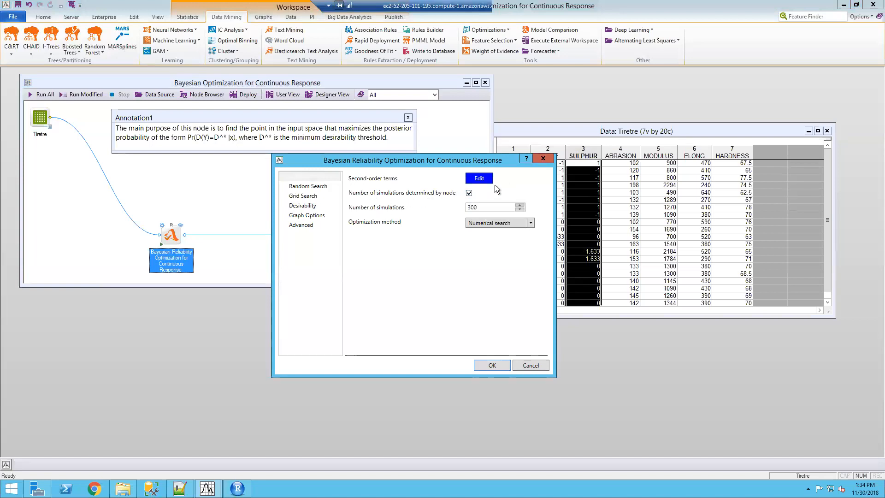
# Review the node's second-order terms expression, accept it, and move the parameters dialog clear of the data spreadsheet
pyautogui.click(479, 178)
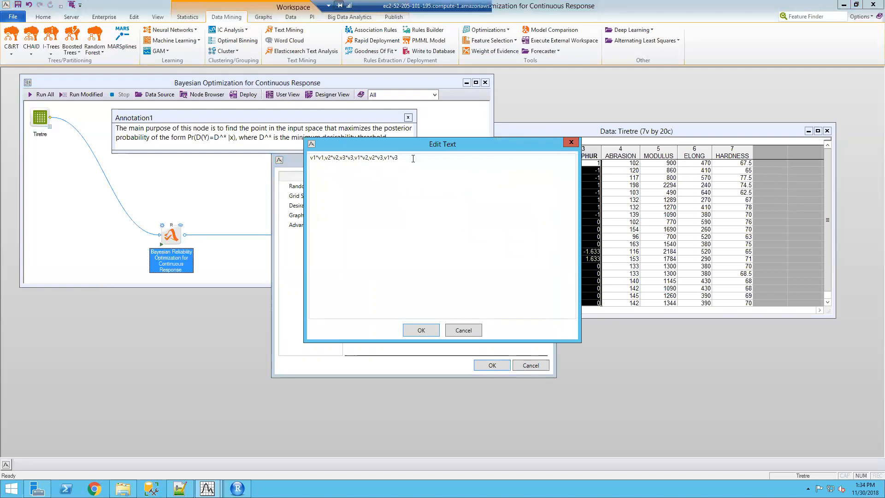
pyautogui.click(413, 158)
pyautogui.moveTo(492, 146); pyautogui.dragTo(519, 206)
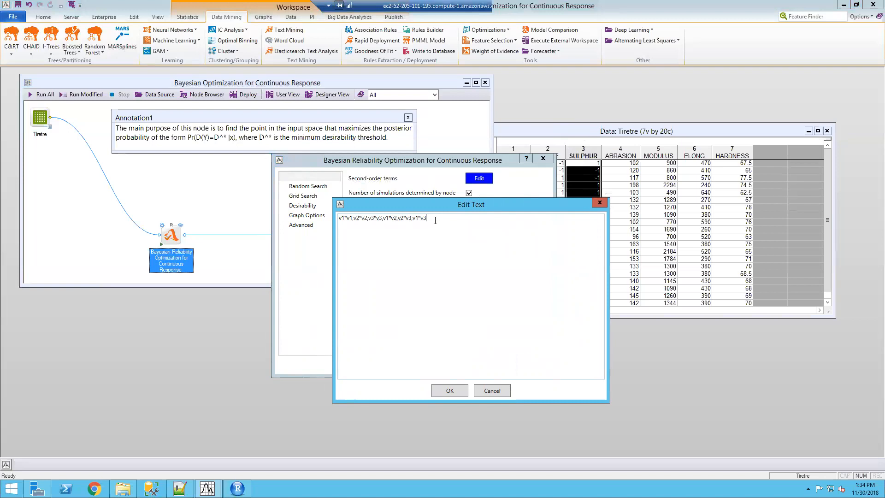
pyautogui.click(450, 391)
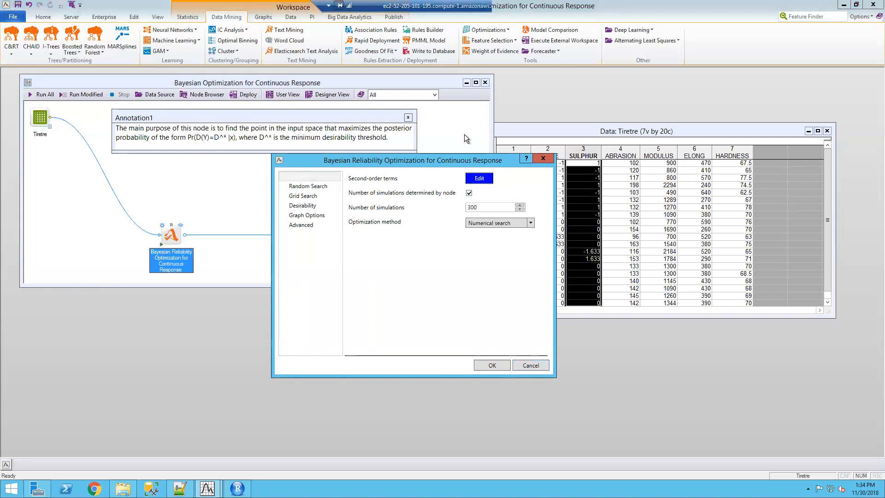
pyautogui.moveTo(469, 162); pyautogui.dragTo(367, 176)
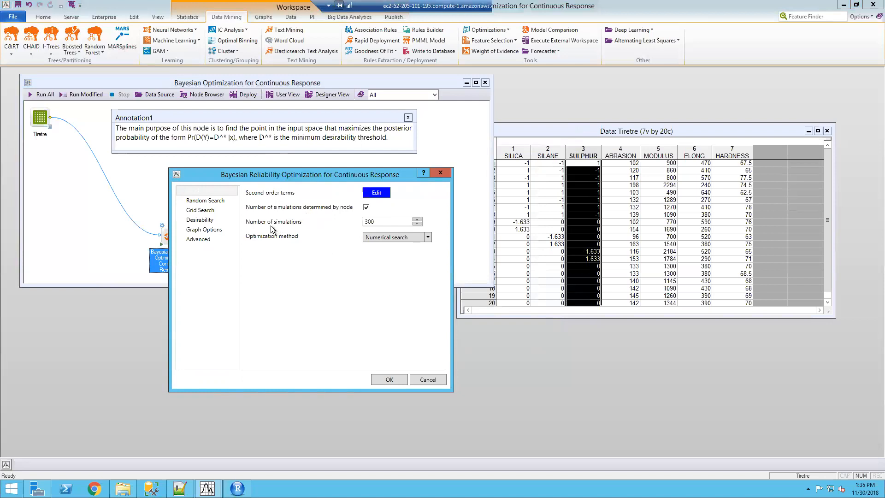
# Open the node's Desirability settings, then review and accept the lower bound and upper bound values for the desirability function
pyautogui.click(205, 221)
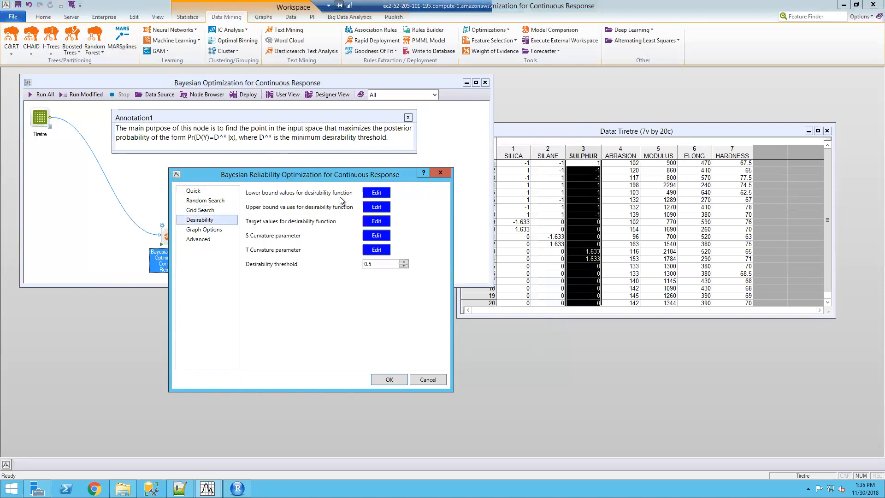
pyautogui.click(386, 194)
pyautogui.click(374, 193)
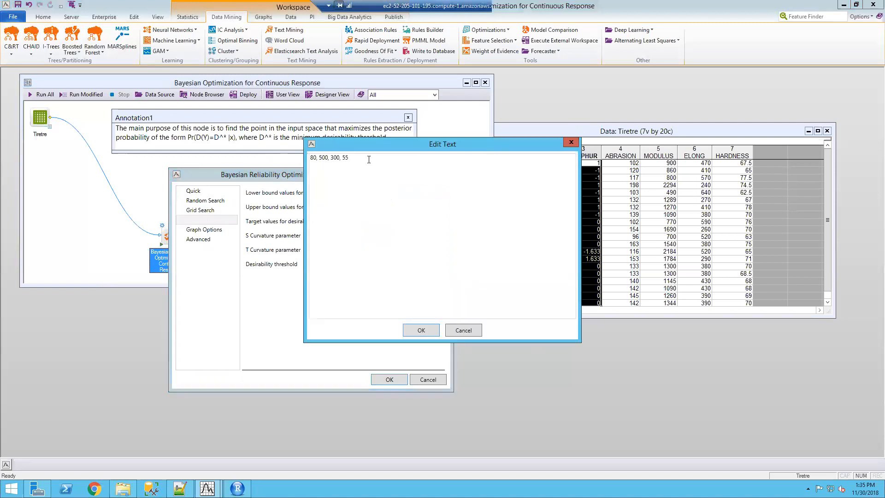
pyautogui.moveTo(403, 145); pyautogui.dragTo(562, 168)
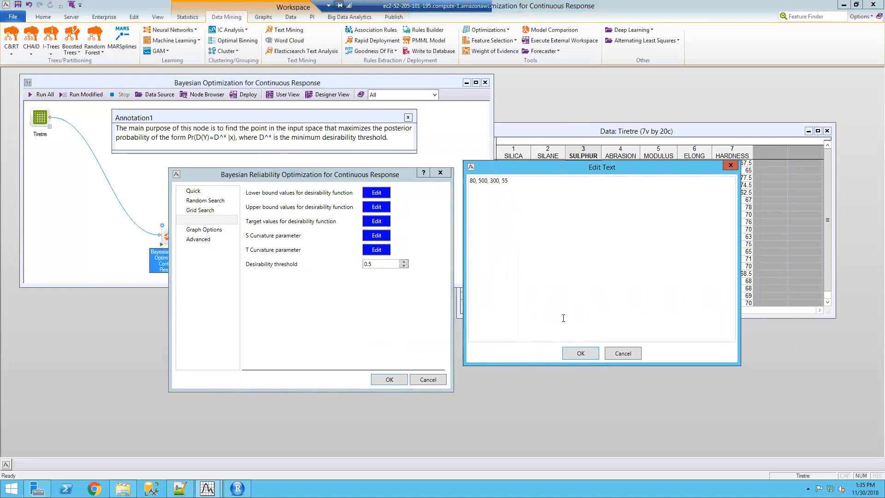
pyautogui.click(578, 353)
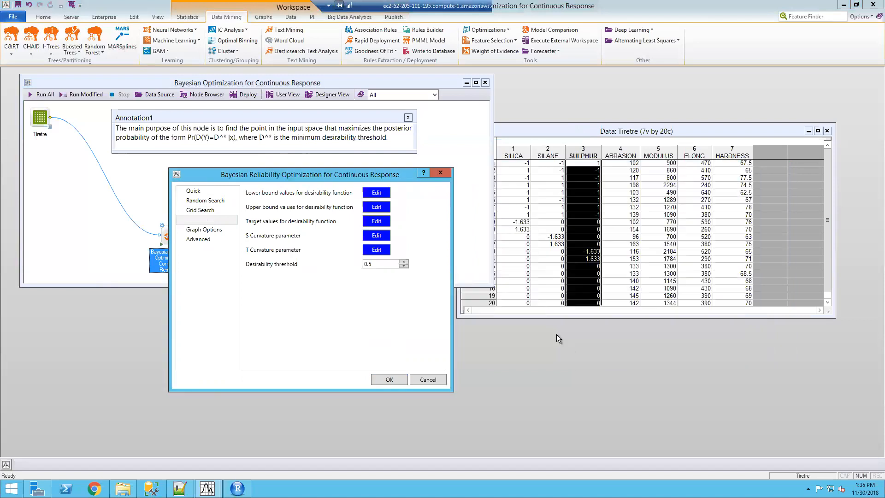
pyautogui.click(377, 207)
pyautogui.moveTo(419, 145); pyautogui.dragTo(591, 197)
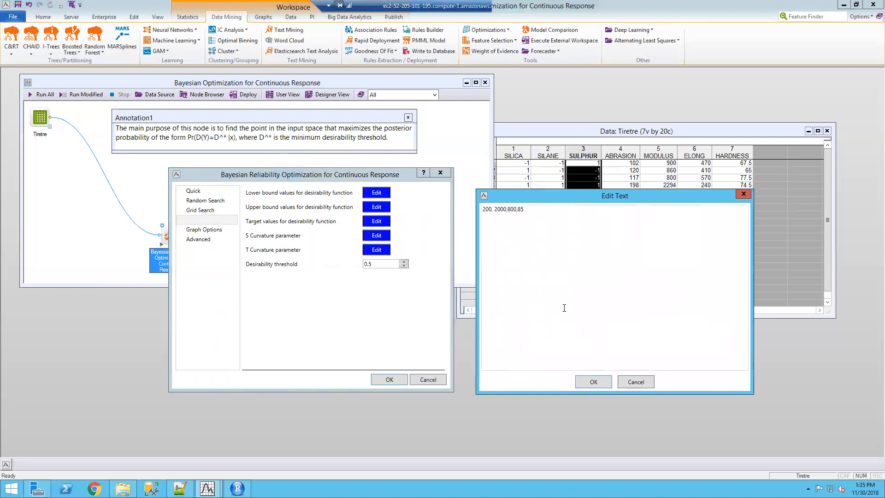
pyautogui.click(592, 384)
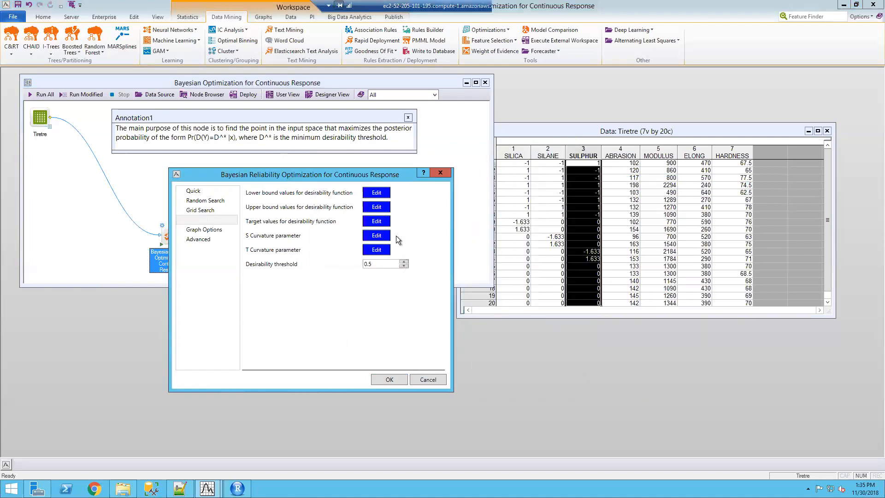
# Review the target values for the desirability function and accept them
pyautogui.click(367, 222)
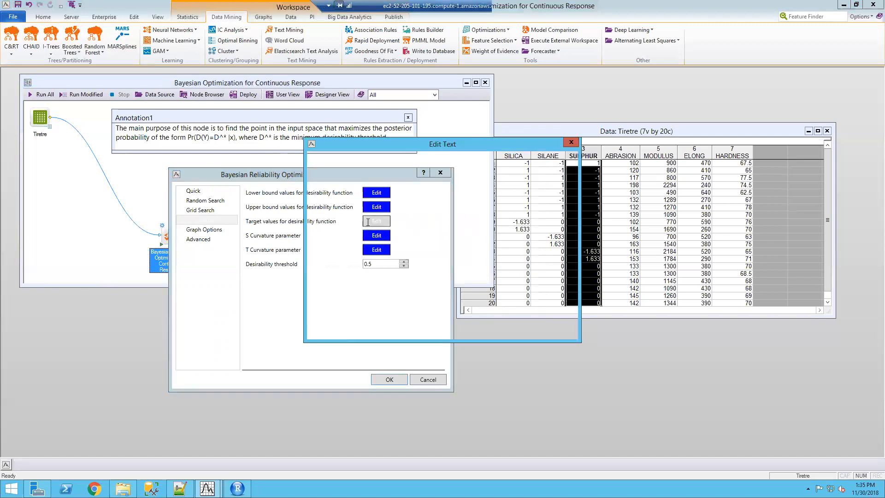
pyautogui.moveTo(411, 144); pyautogui.dragTo(572, 177)
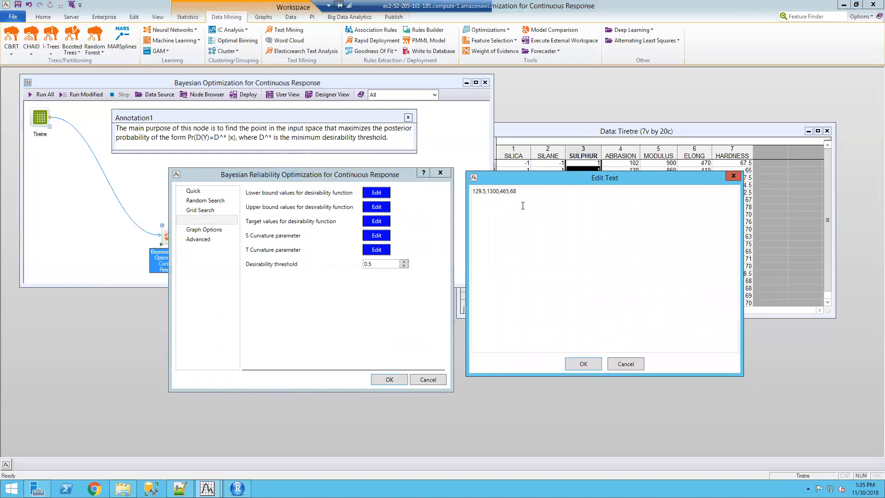
pyautogui.click(584, 364)
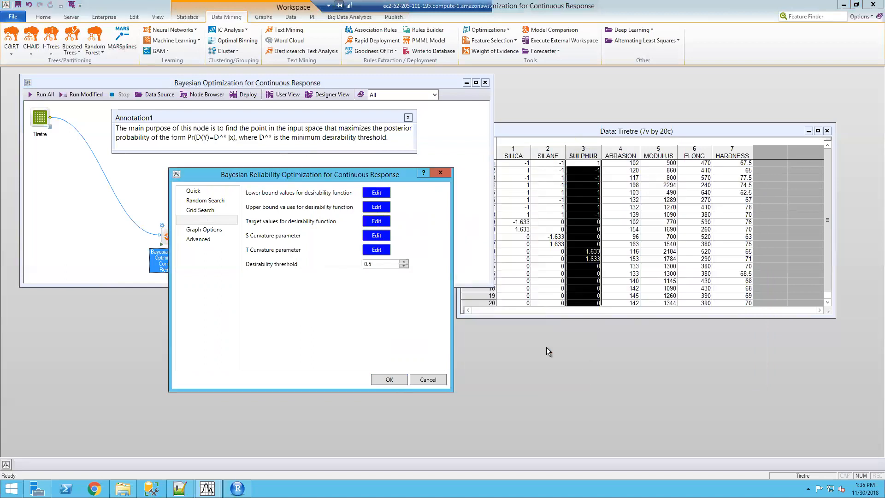
# Review and accept the S Curvature and T Curvature parameters of the desirability function
pyautogui.click(374, 235)
pyautogui.moveTo(447, 142); pyautogui.dragTo(646, 190)
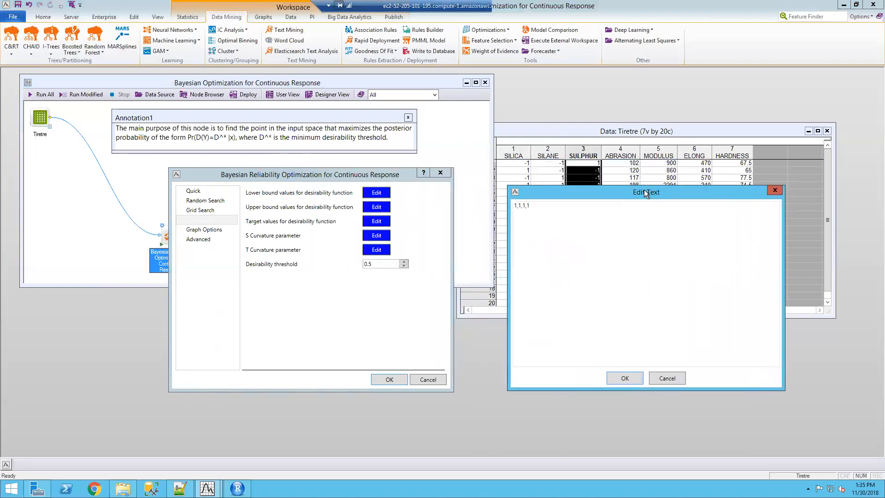
pyautogui.click(624, 379)
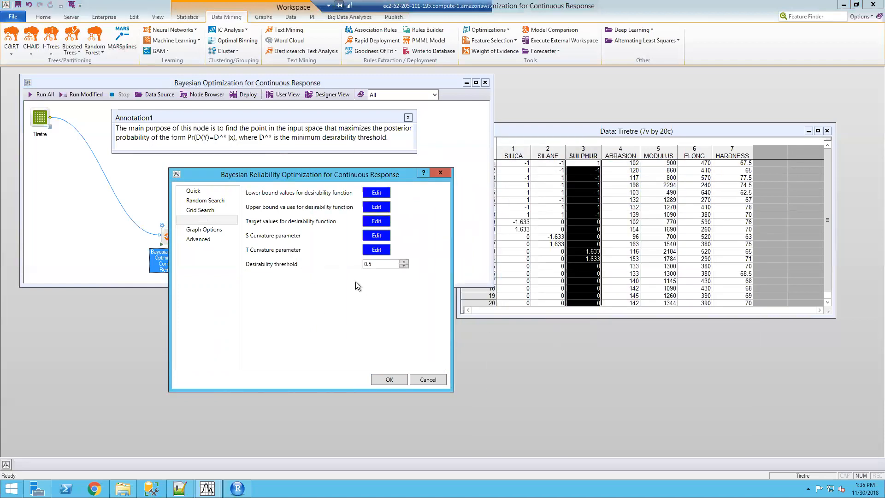
pyautogui.click(375, 250)
pyautogui.moveTo(380, 143); pyautogui.dragTo(552, 195)
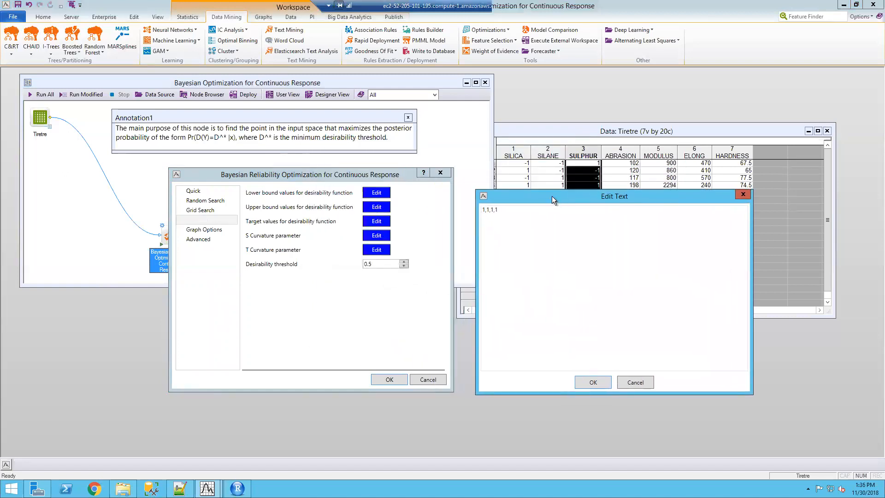
pyautogui.click(595, 381)
# Review the node's Graph Options and Advanced settings, then cancel out of the parameters dialog
pyautogui.click(199, 233)
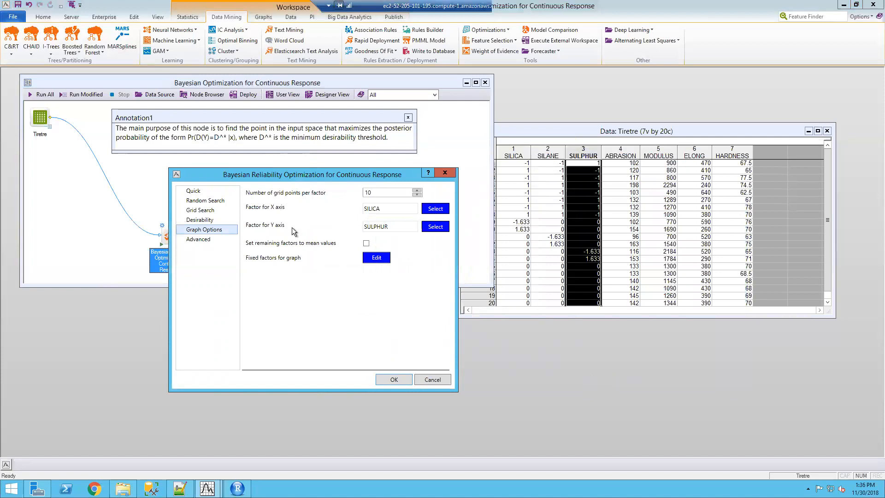
pyautogui.click(205, 241)
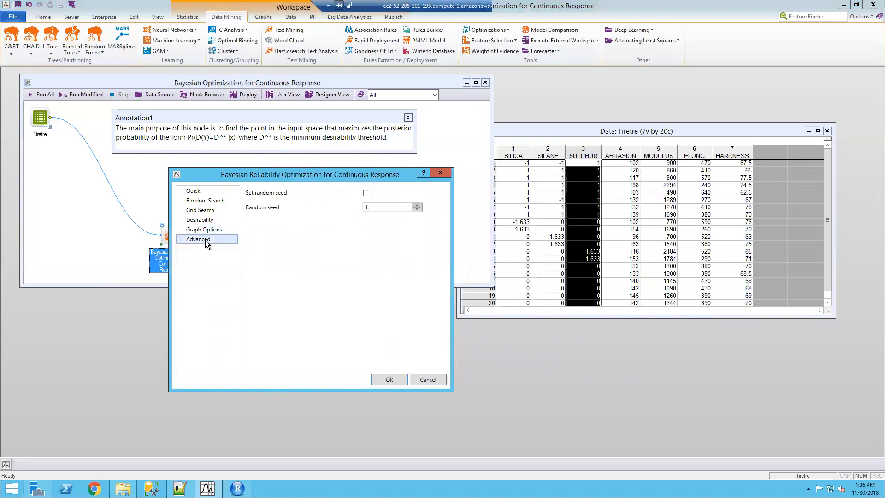
pyautogui.click(427, 380)
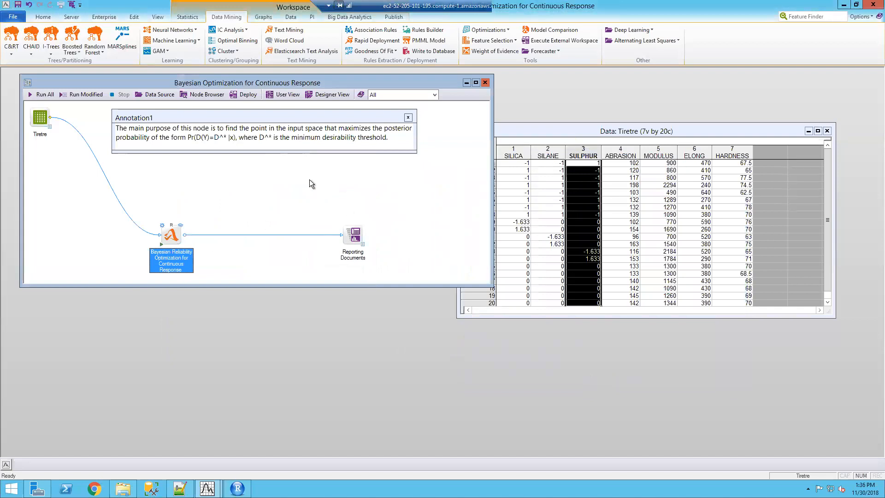
# Run the whole workspace, open the optimization node's results, and enlarge the Reporting Documents window to fit all the outputs
pyautogui.click(34, 94)
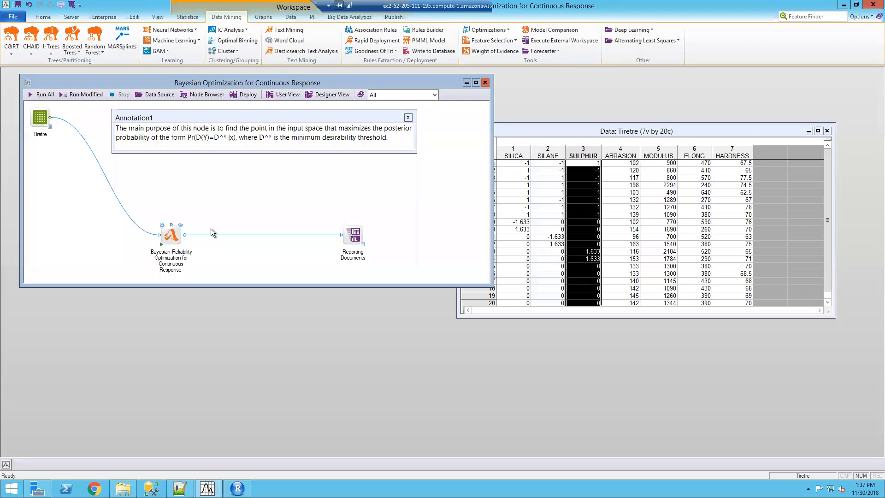
pyautogui.click(181, 225)
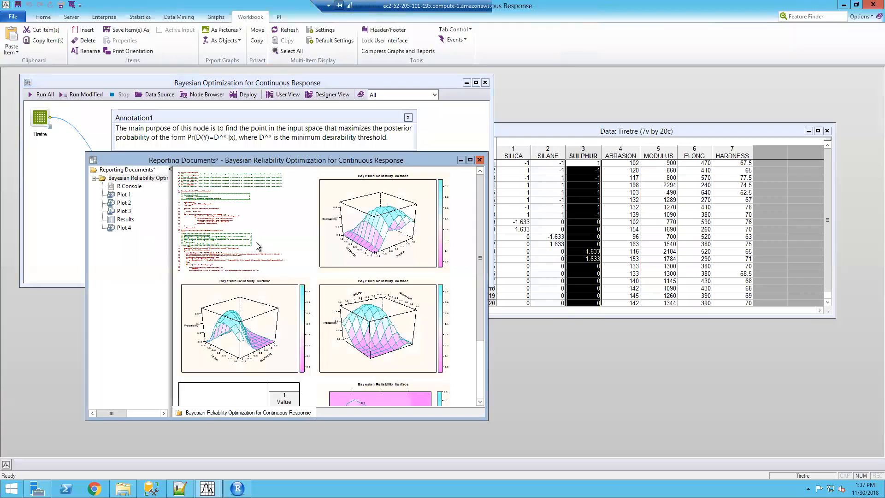
pyautogui.moveTo(344, 160); pyautogui.dragTo(358, 94)
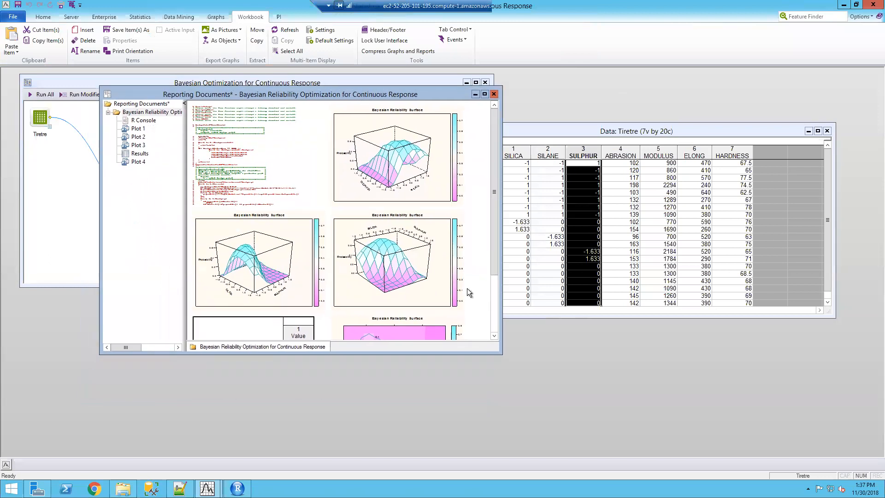
pyautogui.moveTo(499, 352); pyautogui.dragTo(631, 454)
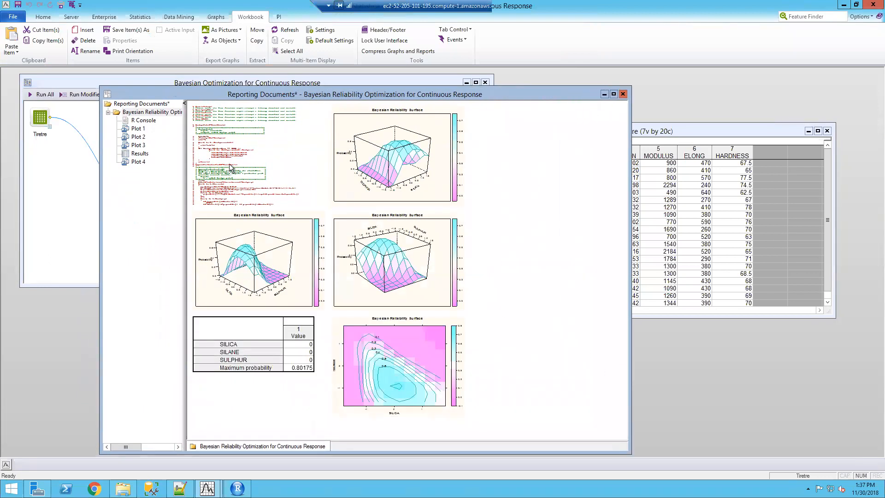
# Open the R Console report and skim through its logged code
pyautogui.click(145, 120)
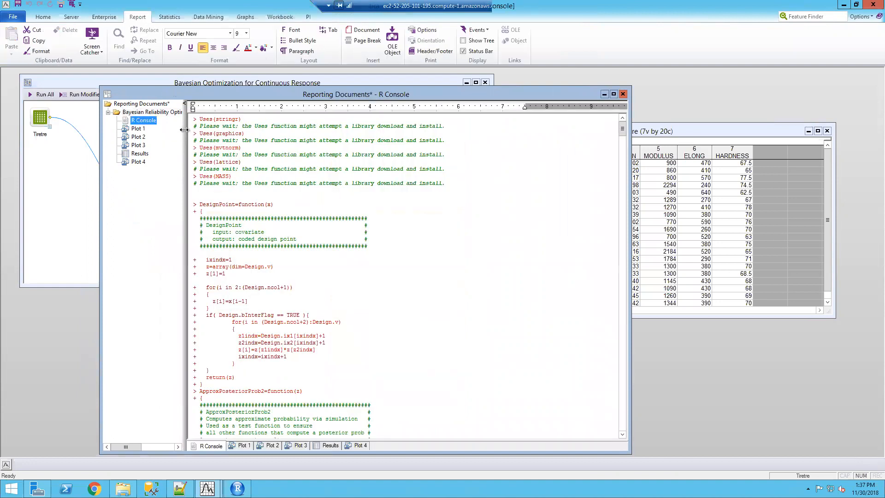
pyautogui.click(458, 248)
pyautogui.scroll(-7, 459, 249)
pyautogui.scroll(7, 459, 250)
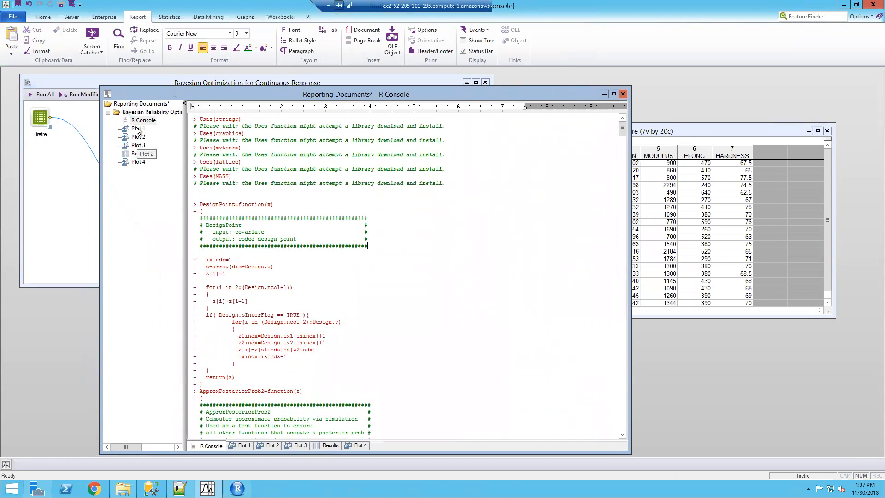
# Examine the 3D Bayesian reliability surfaces in Plot 1, Plot 2 and Plot 3
pyautogui.click(137, 129)
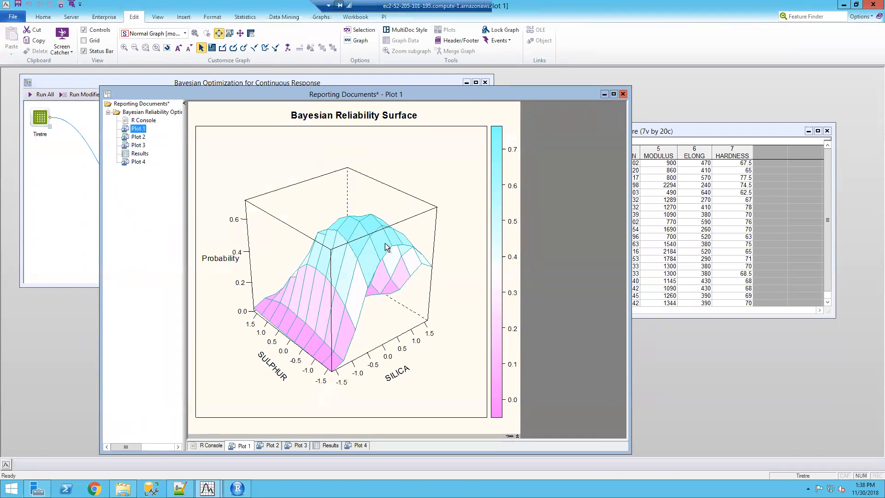
pyautogui.click(138, 136)
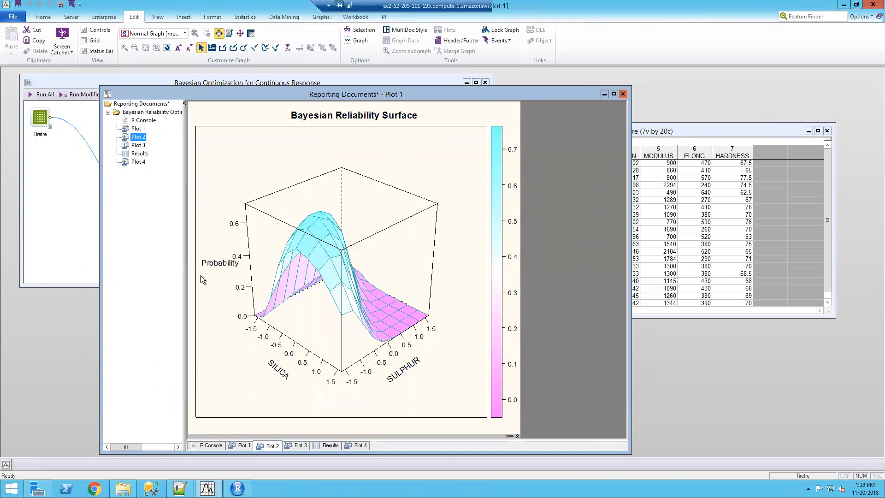
pyautogui.click(138, 145)
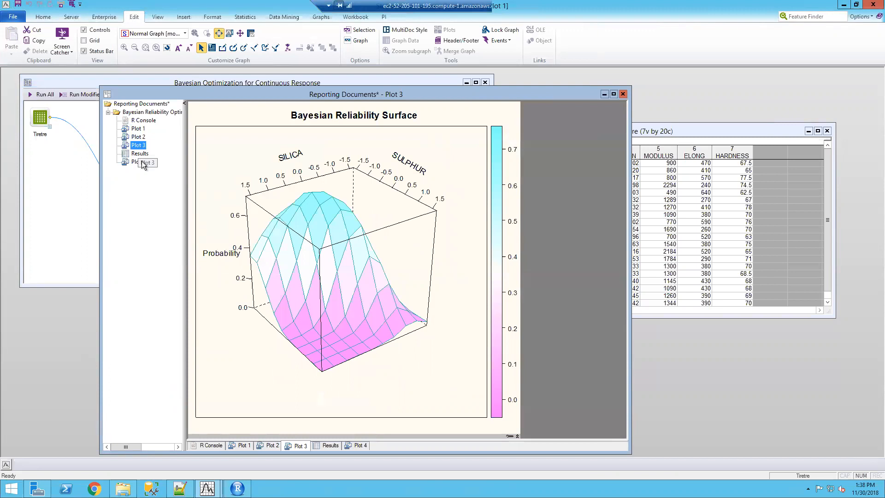
# Open the Results table and compare its factor settings with the rows of the Tiretre data spreadsheet
pyautogui.click(139, 154)
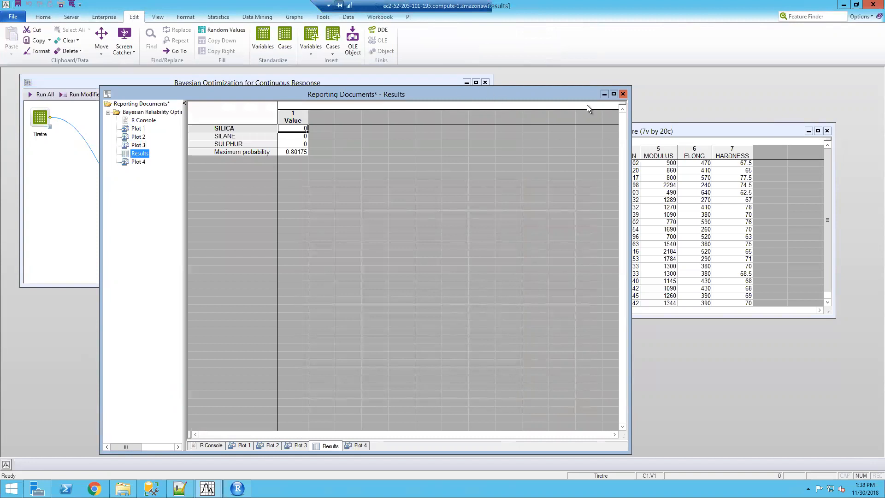
pyautogui.click(690, 186)
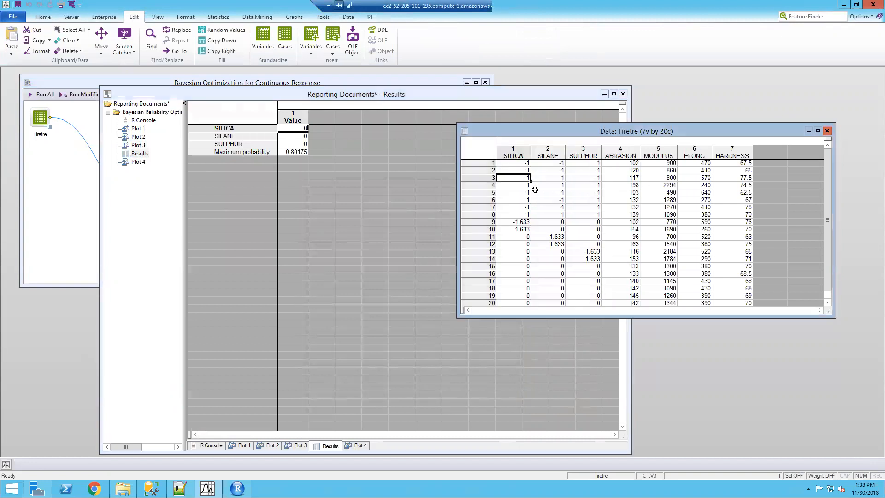
pyautogui.scroll(-1, 534, 193)
pyautogui.scroll(-3, 535, 196)
pyautogui.scroll(3, 535, 196)
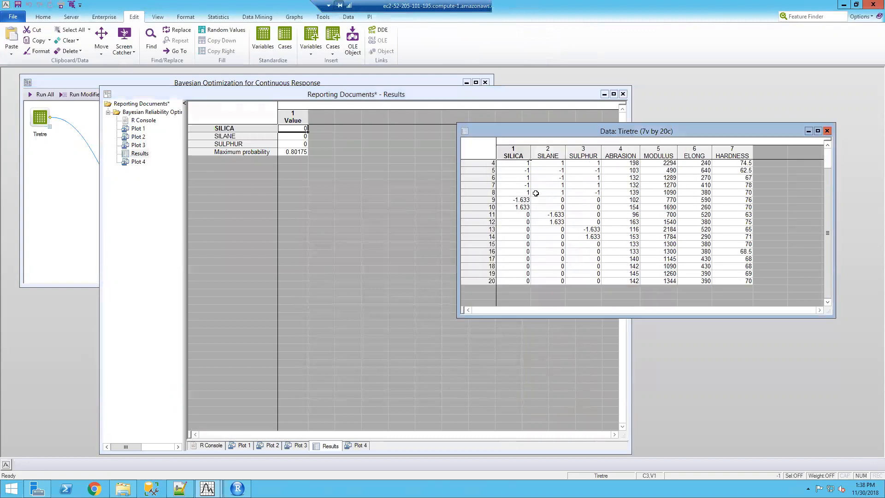
pyautogui.scroll(1, 535, 196)
pyautogui.click(523, 178)
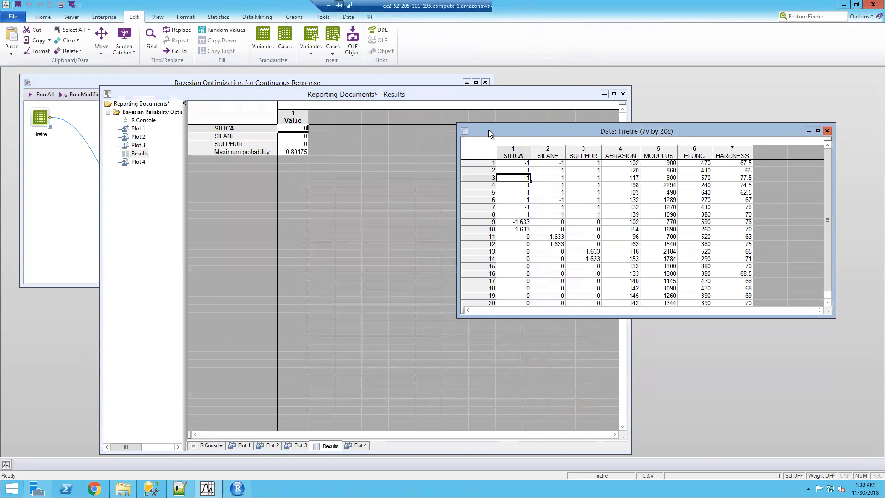
# Return to the Results table to read the maximum probability, then view the contour graph in Plot 4
pyautogui.click(482, 94)
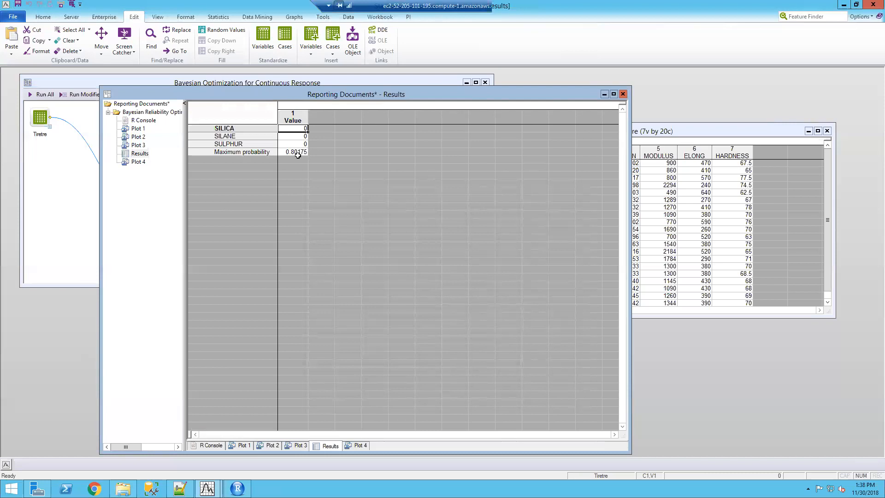
pyautogui.click(137, 162)
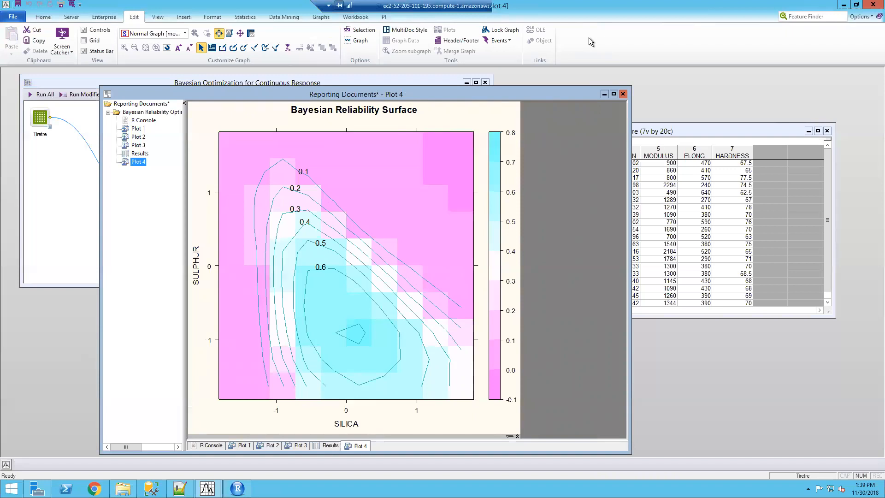
# Minimize the remote desktop session and switch to the Bayesian Reliability Optimization presentation in PowerPoint
pyautogui.click(493, 9)
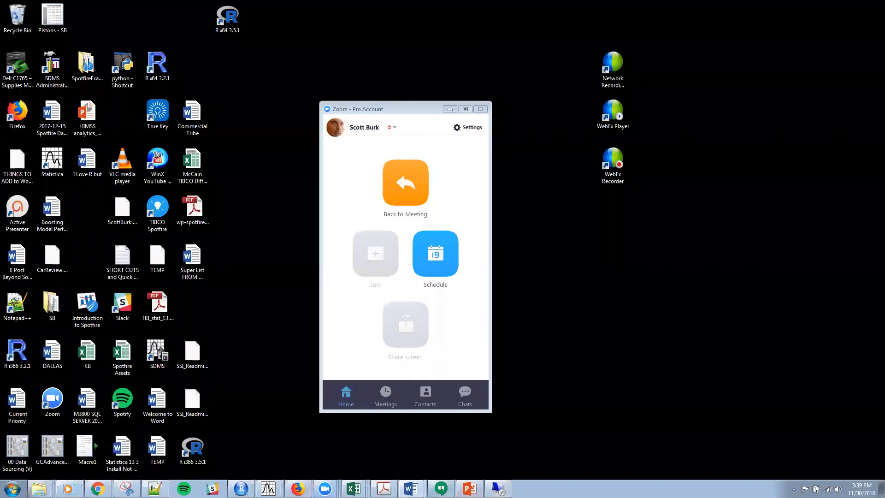
pyautogui.click(470, 488)
pyautogui.click(314, 271)
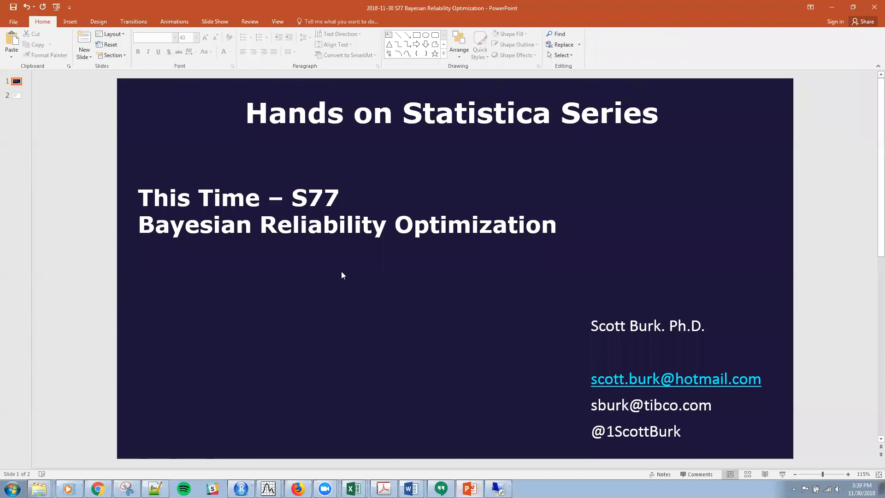